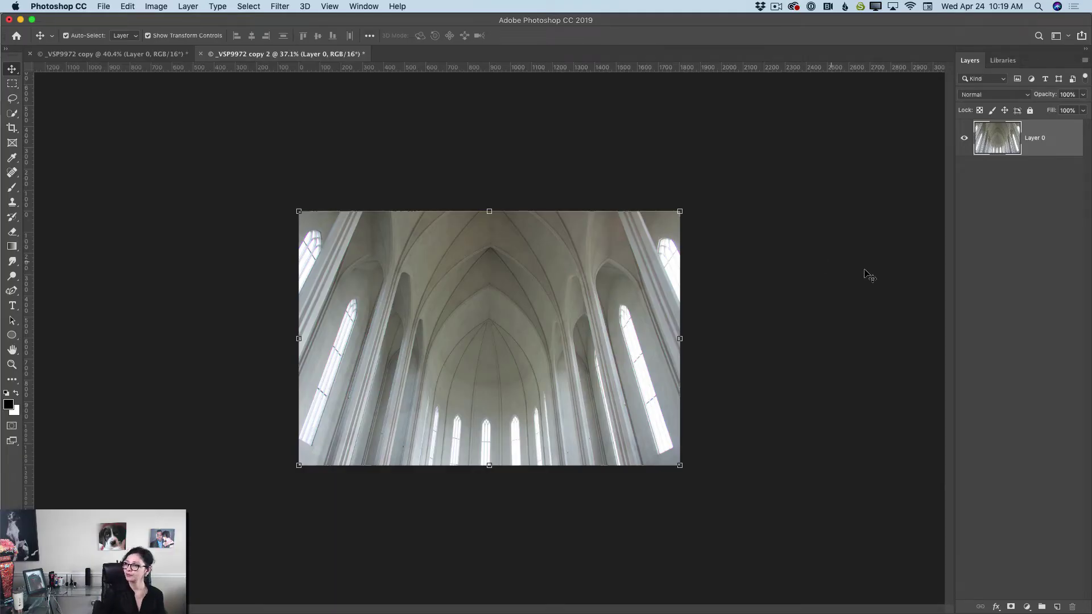
- Duplicate Layer 0 and start Edit > Perspective Warp on the copy
drag(1023, 158, 1058, 607)
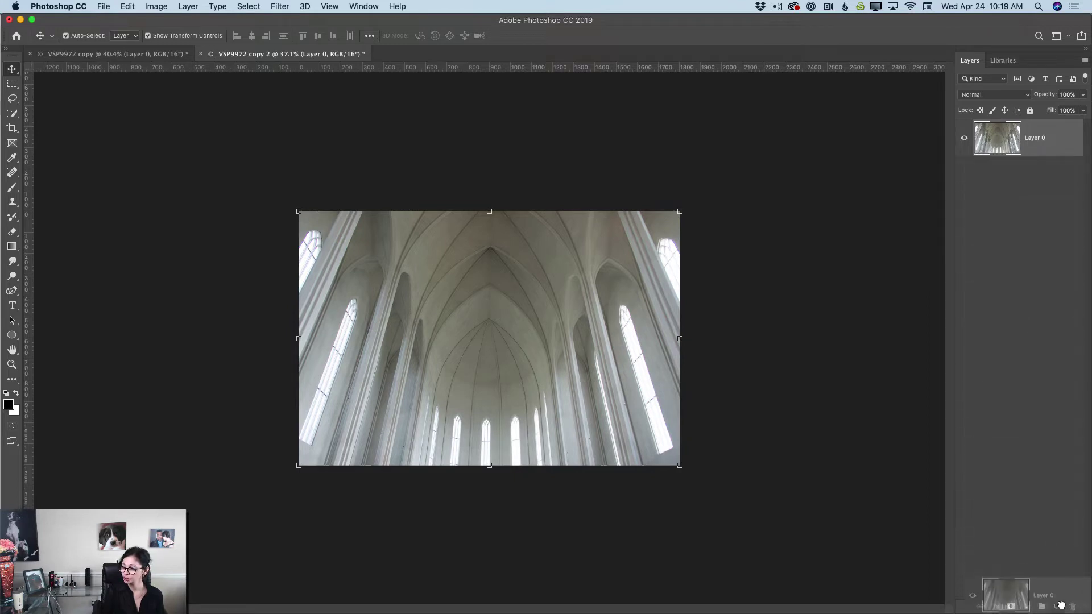
click(128, 7)
click(165, 251)
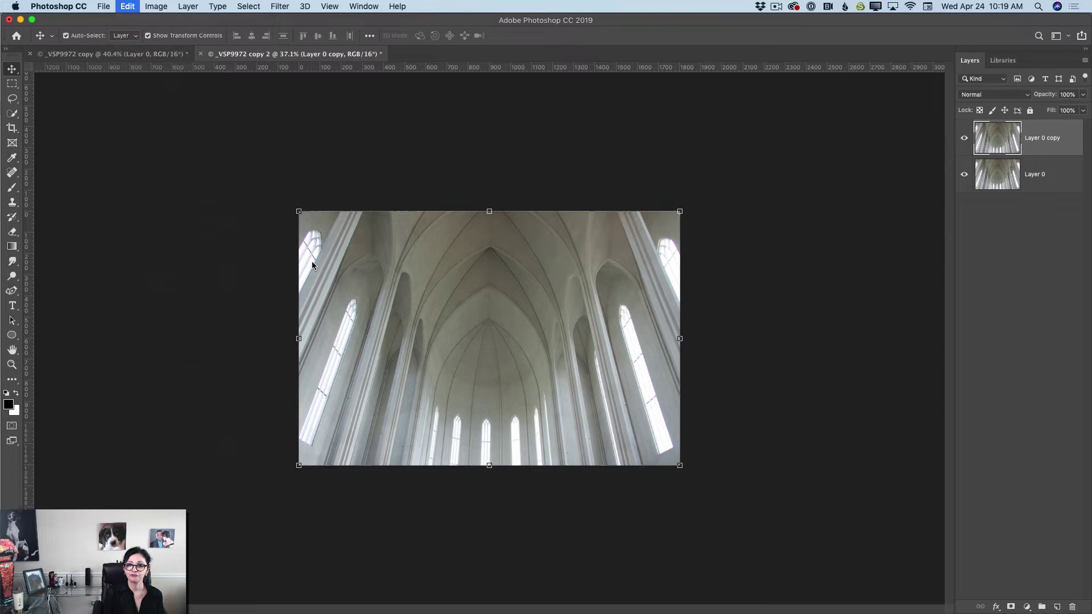
- Draw perspective planes over the church's left and right halves and join them at the centre
drag(290, 208, 488, 469)
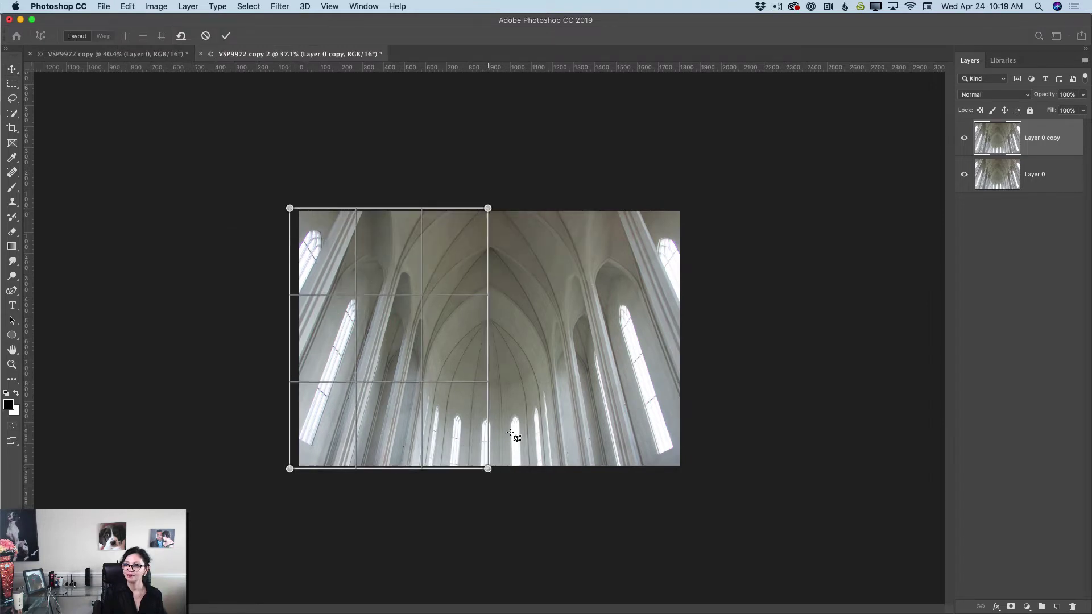
drag(682, 208, 488, 469)
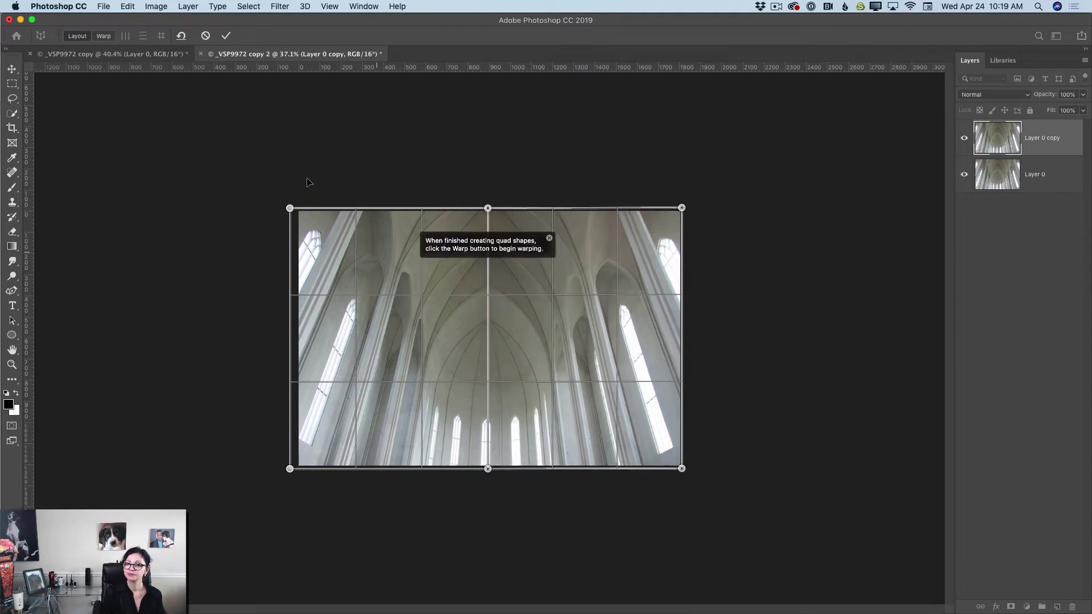
click(103, 36)
- Pull the top corners outward, raise the top middle, lower the bottom middle, then commit the warp
drag(280, 208, 86, 201)
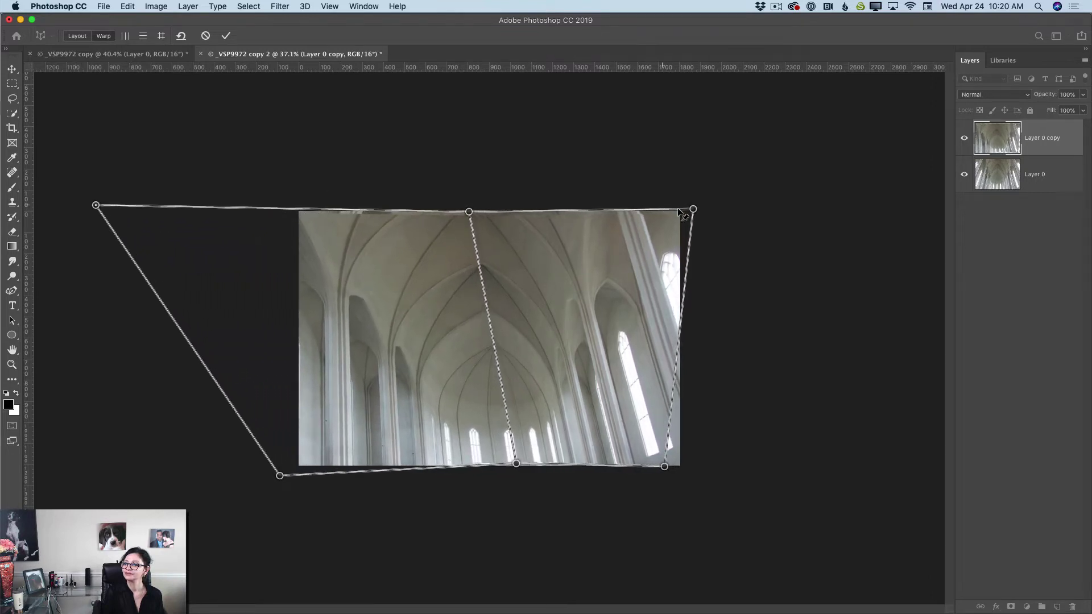
drag(694, 209, 851, 207)
drag(482, 210, 480, 203)
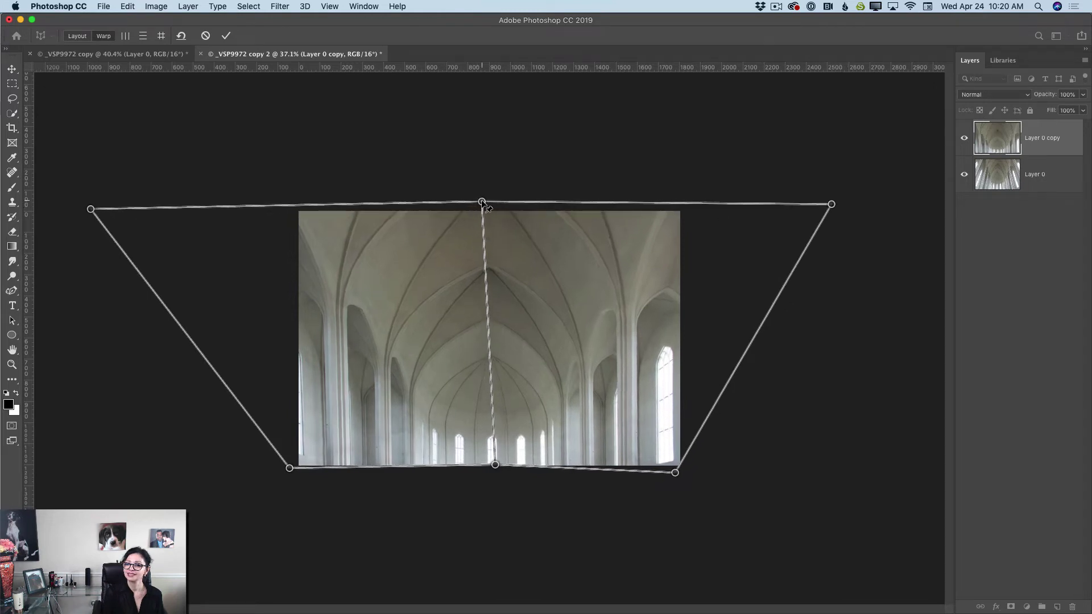
drag(495, 465, 493, 473)
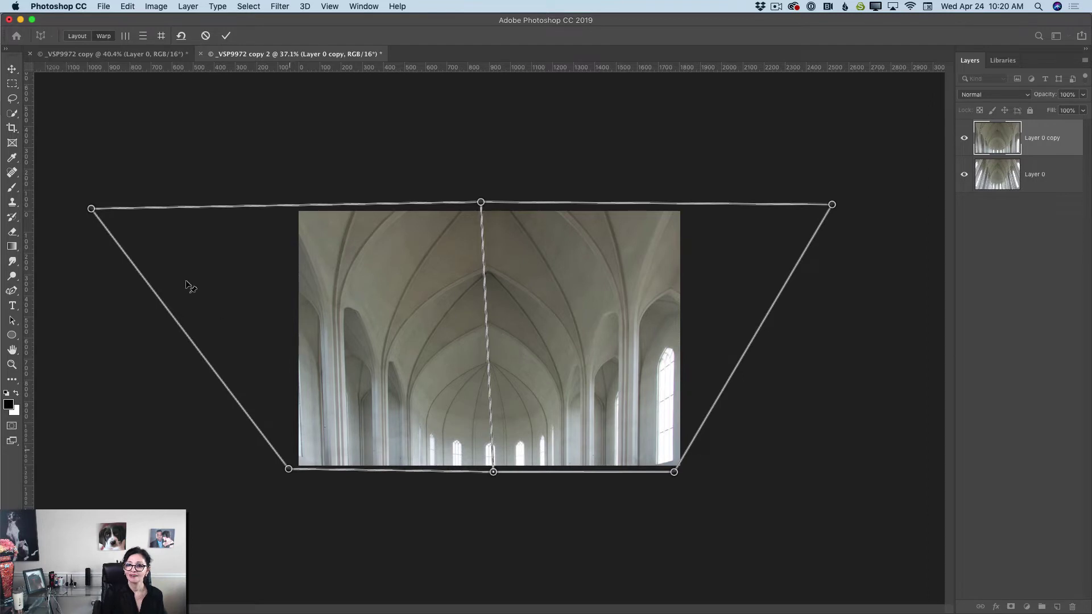
drag(92, 209, 117, 210)
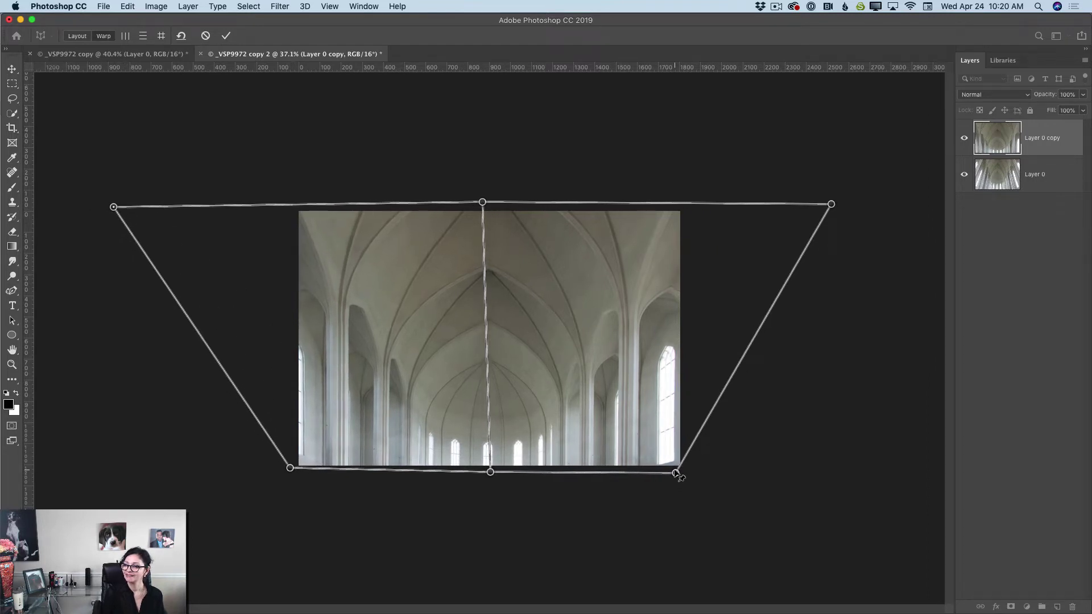
click(226, 35)
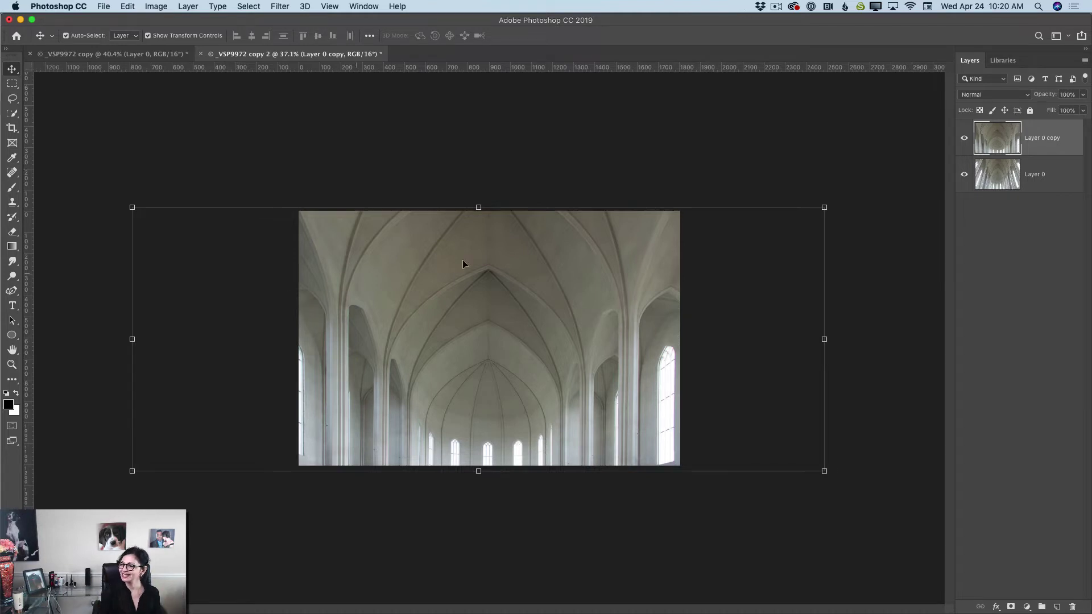
- Delete Layer 0 copy and zoom in on the original tilted church photo
drag(1036, 158, 1072, 606)
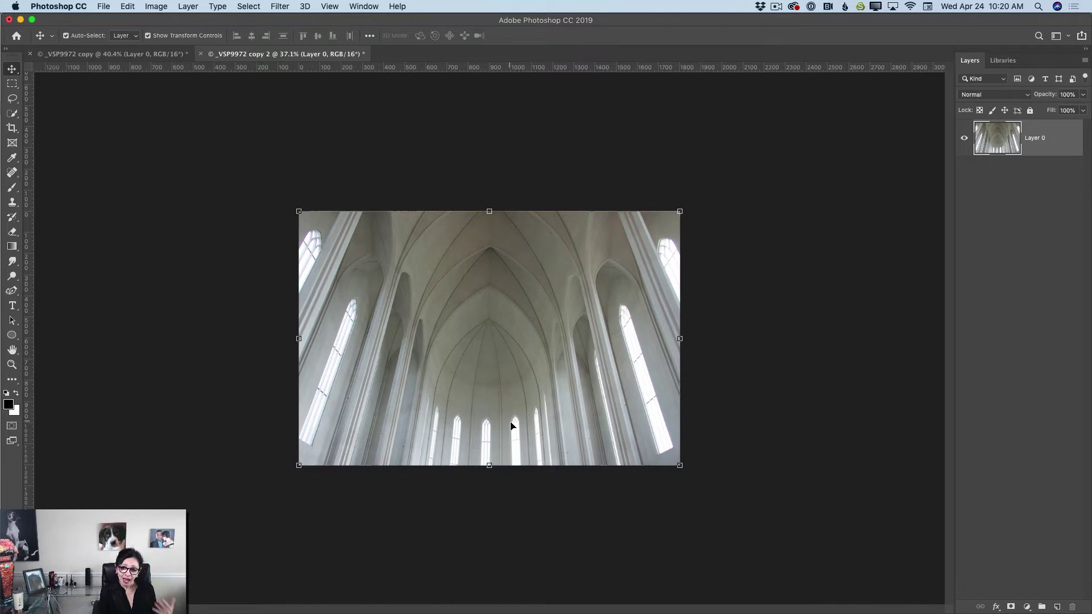
click(12, 364)
drag(430, 398, 475, 425)
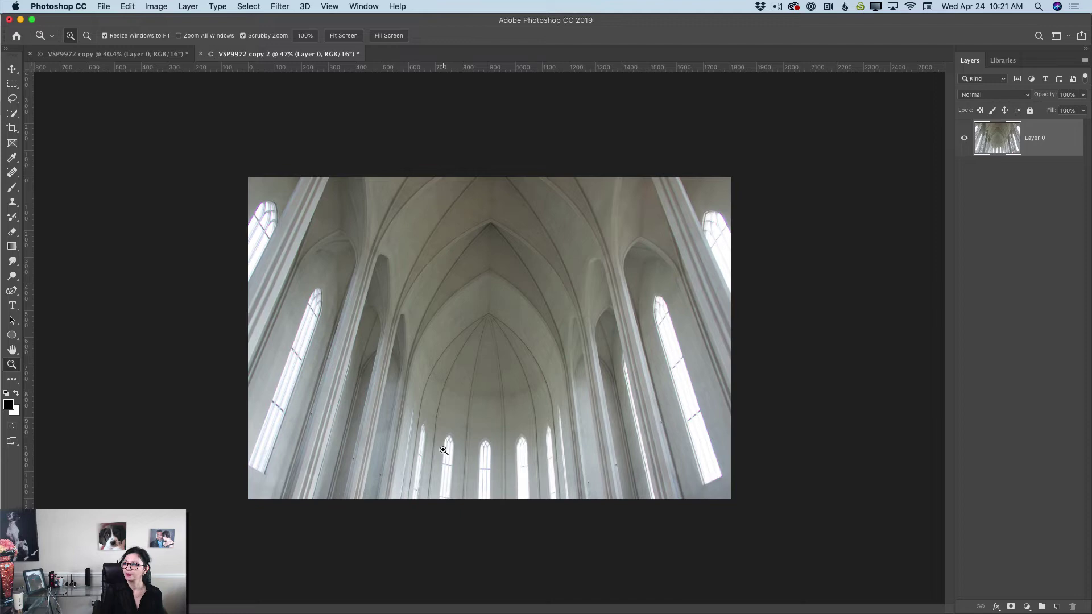
- Duplicate Layer 0 again, zoom back out, and start Perspective Warp on the new copy
drag(1051, 140, 1056, 607)
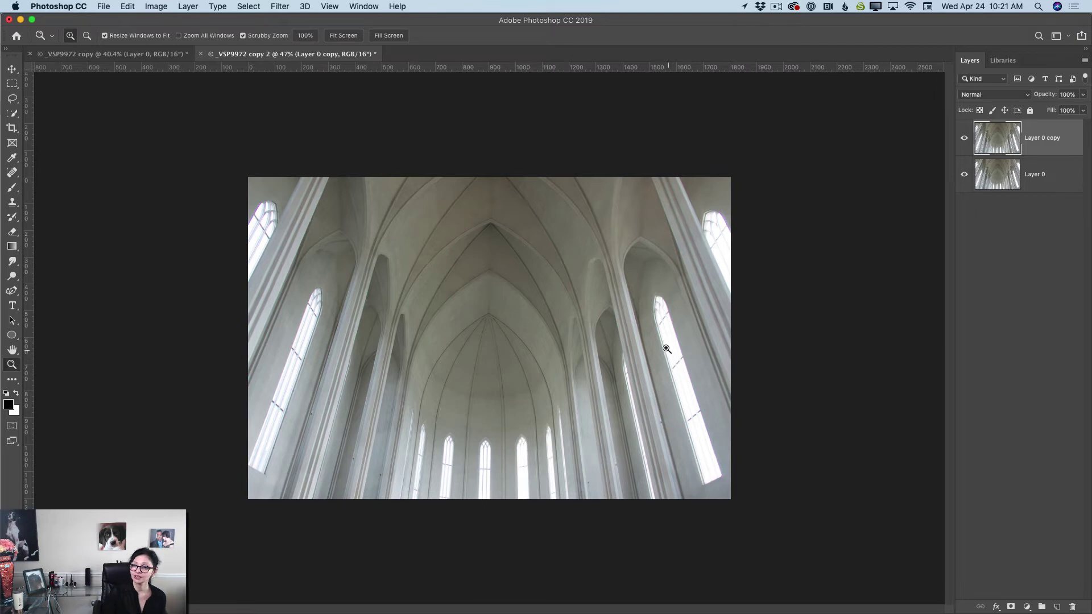
drag(457, 398, 137, 148)
click(12, 69)
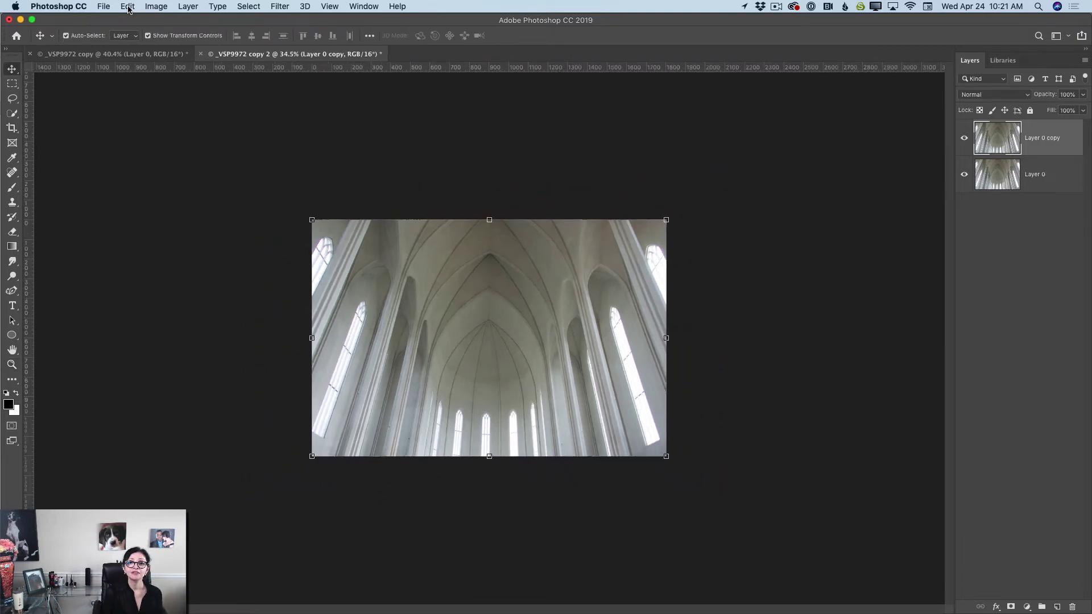
click(128, 8)
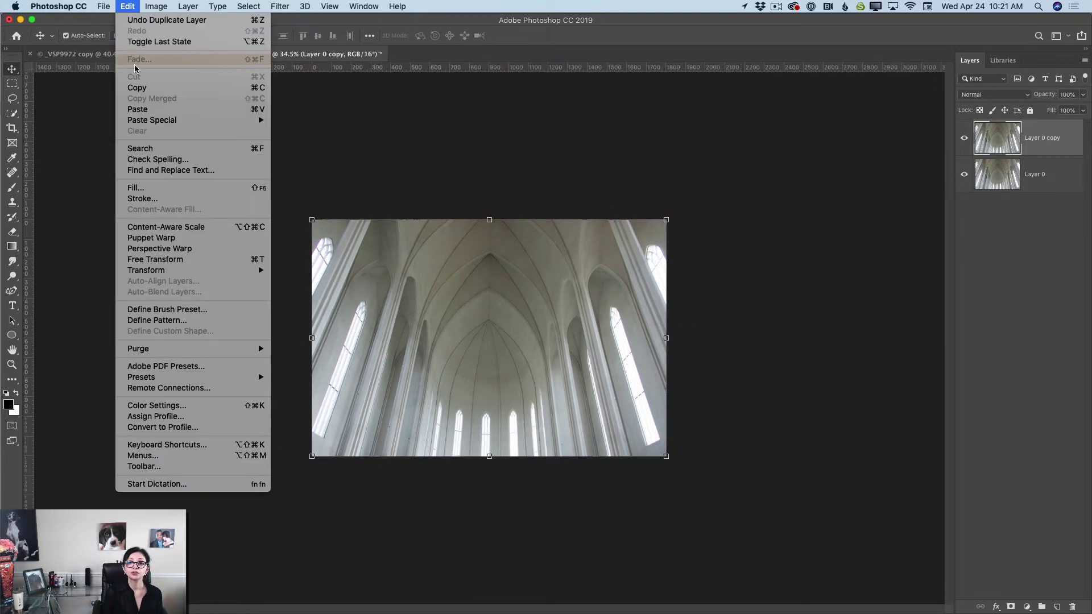
click(188, 251)
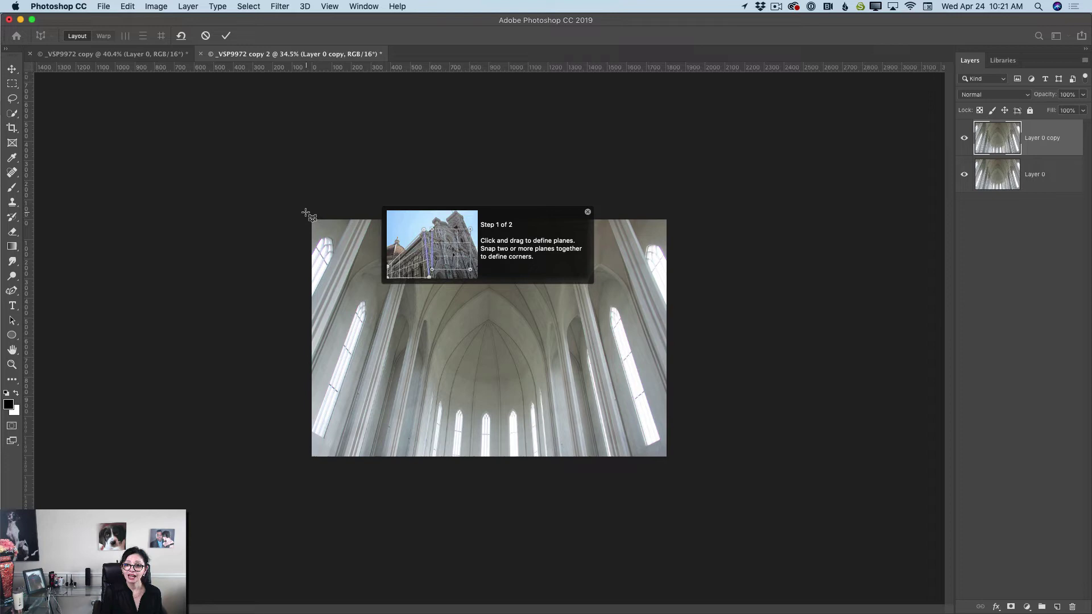
- Draw quads over the left and right halves of the church and snap them together at the centre
drag(306, 216, 487, 463)
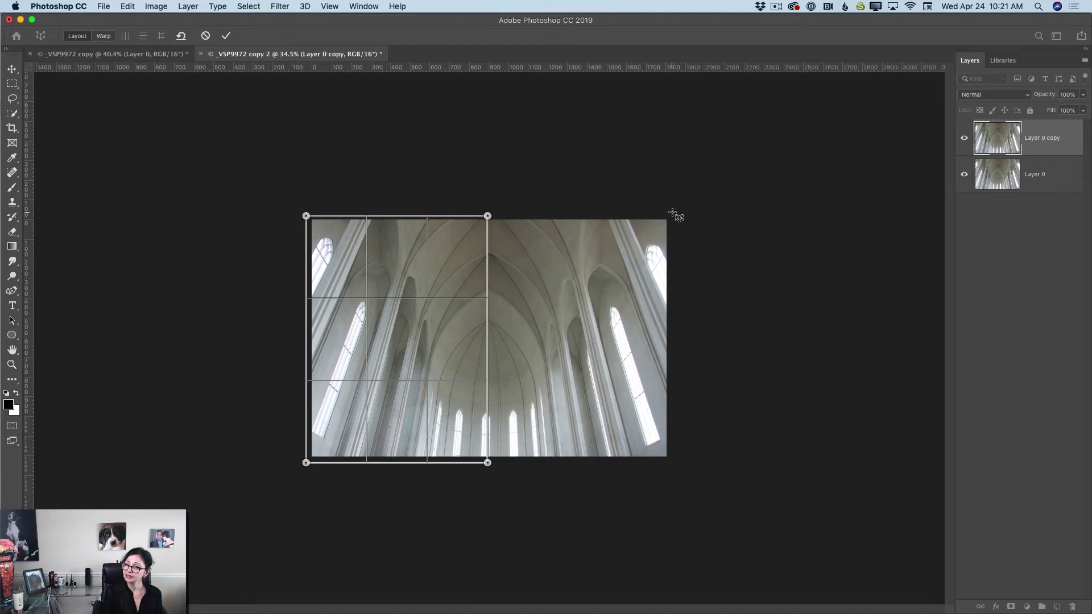
drag(670, 217, 488, 463)
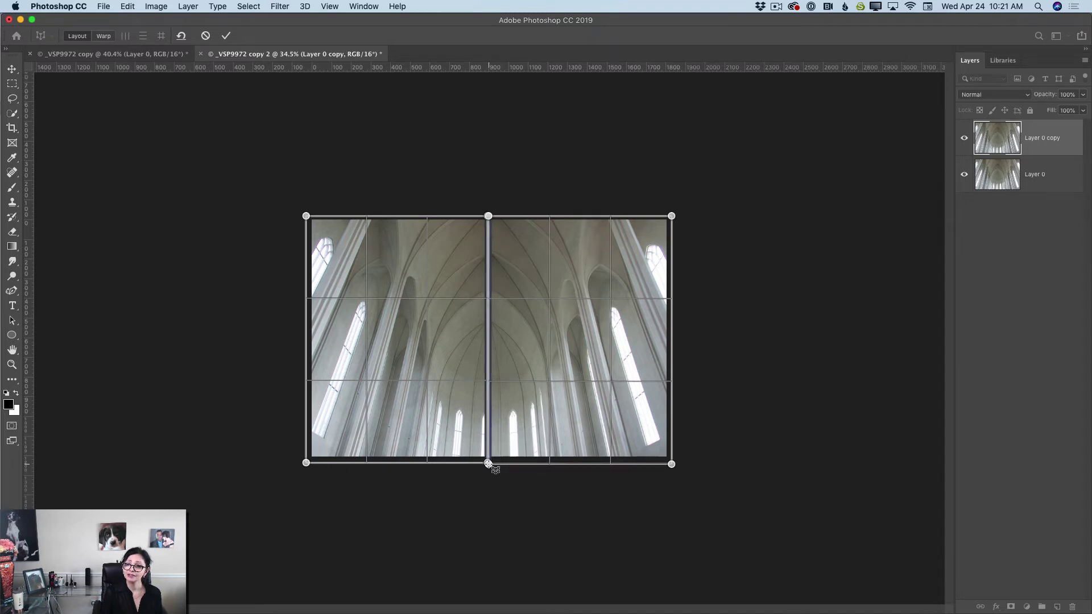
drag(488, 463, 488, 463)
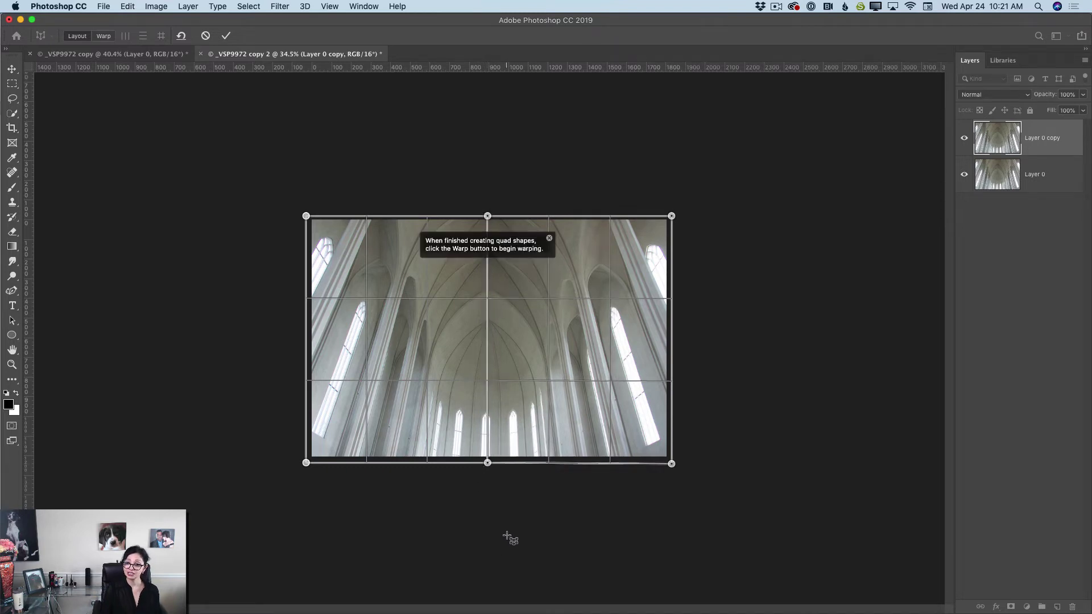
- In Warp mode, stretch the top-left and top-right pins outward and raise the top middle to straighten the columns
click(103, 35)
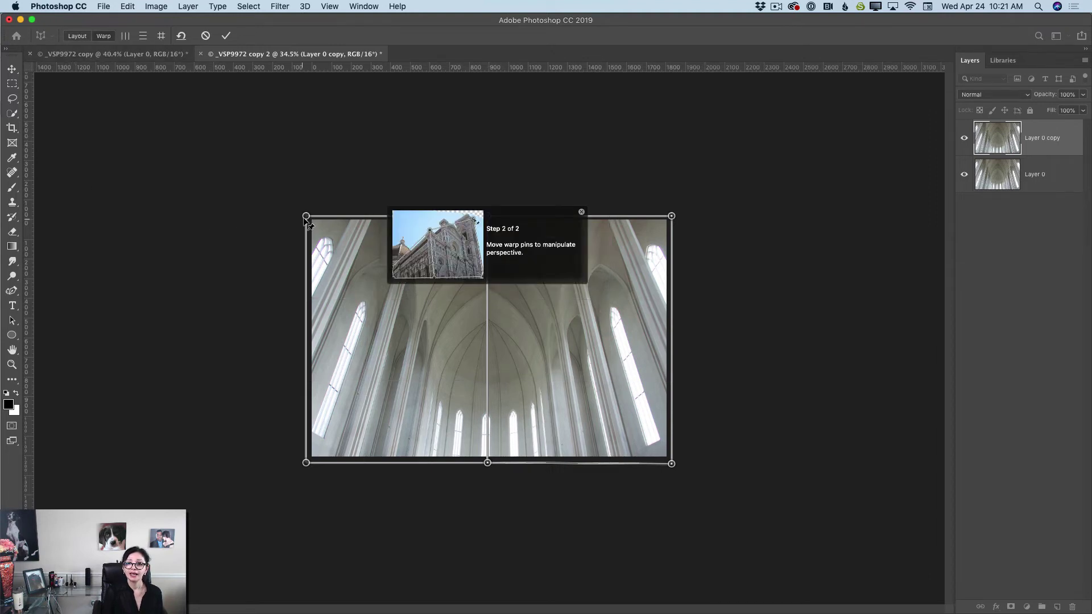
drag(306, 216, 97, 188)
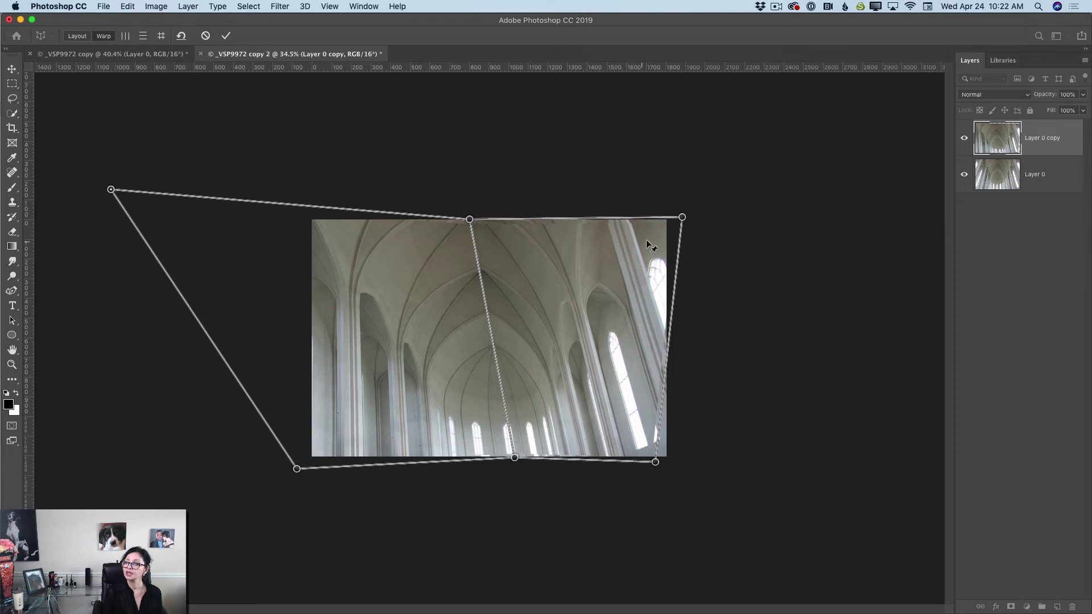
drag(687, 219, 855, 200)
drag(482, 218, 485, 206)
drag(108, 195, 137, 213)
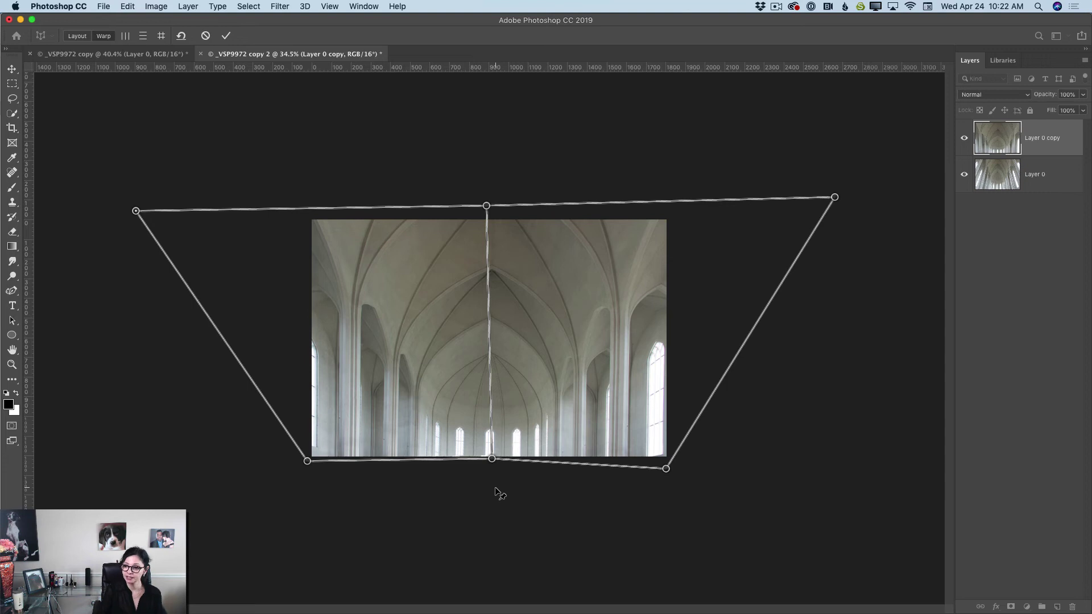
- Commit the warp, zoom into the nave, and toggle Layer 0 copy off and on to compare
click(226, 36)
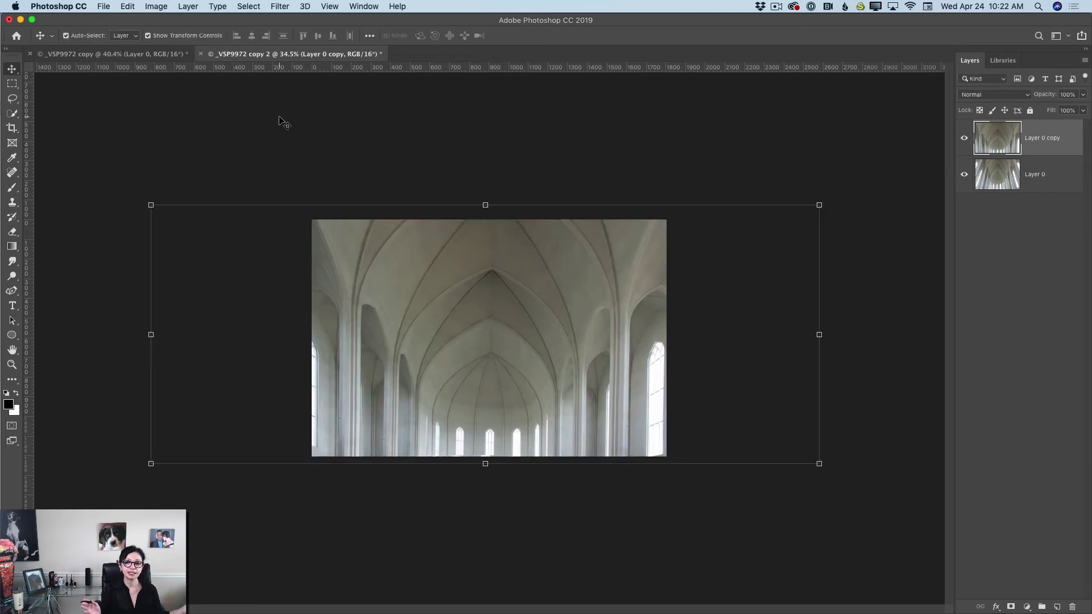
click(12, 365)
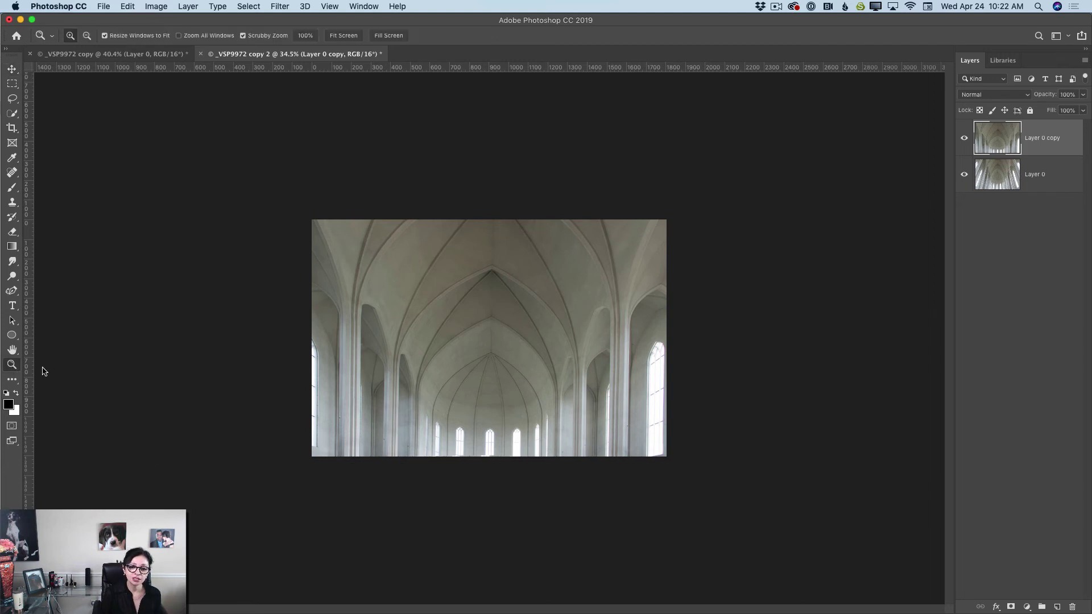
drag(550, 396, 583, 430)
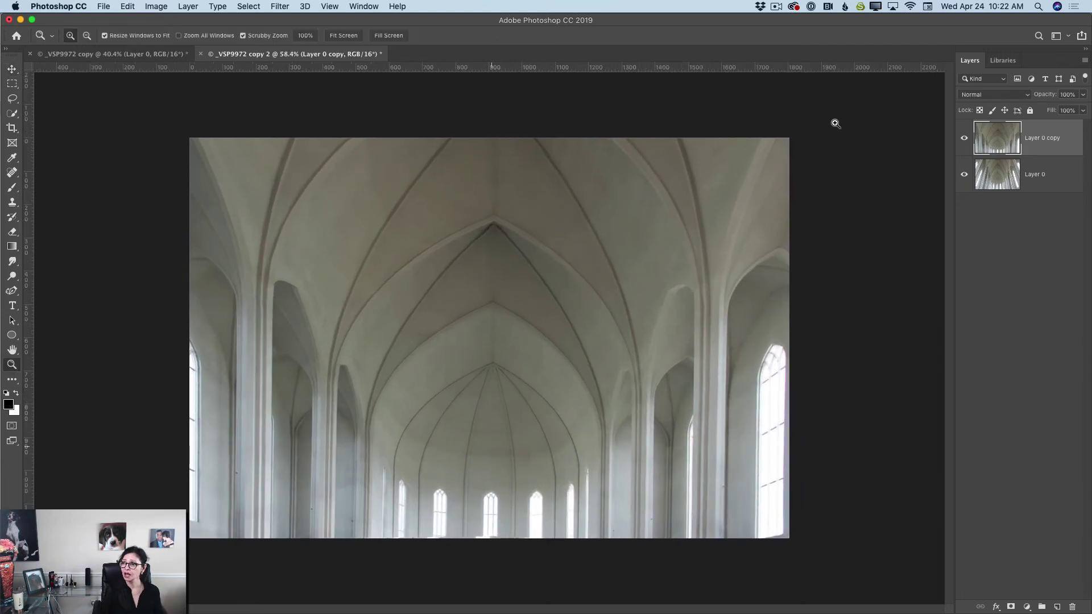
click(964, 139)
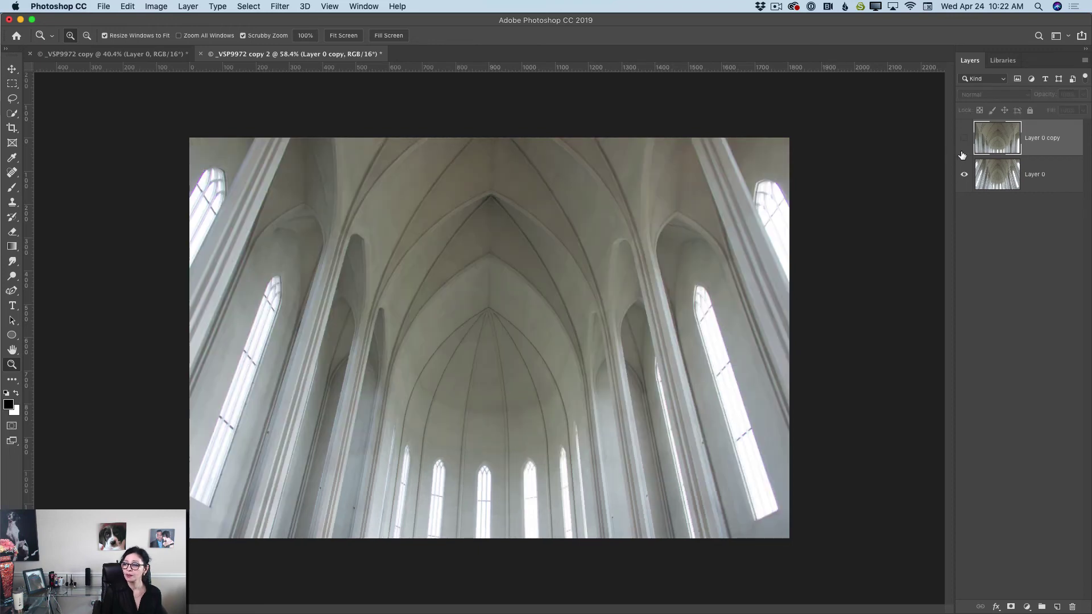
click(964, 138)
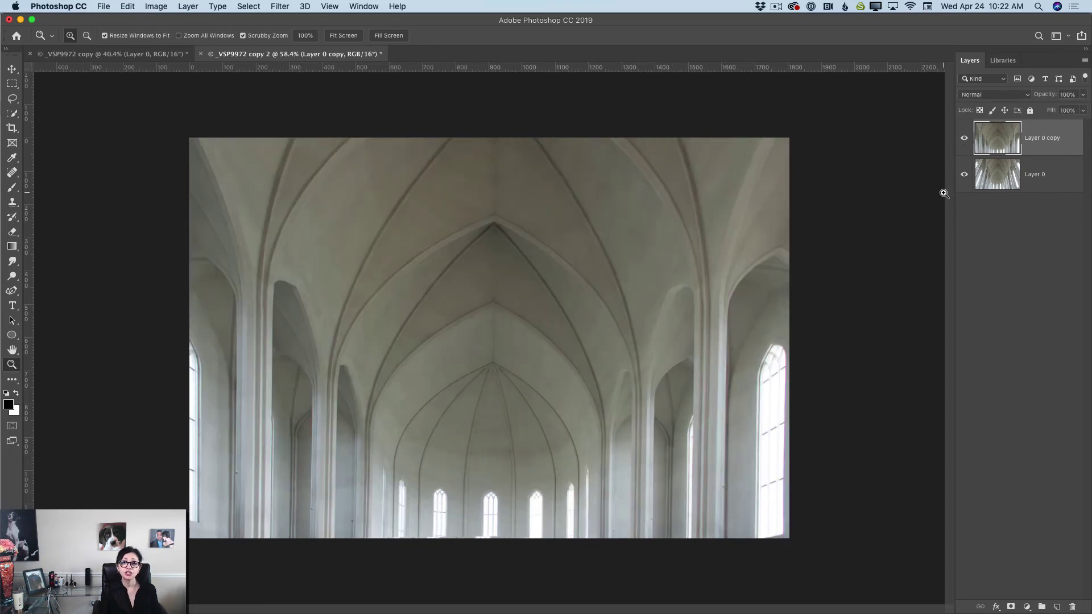